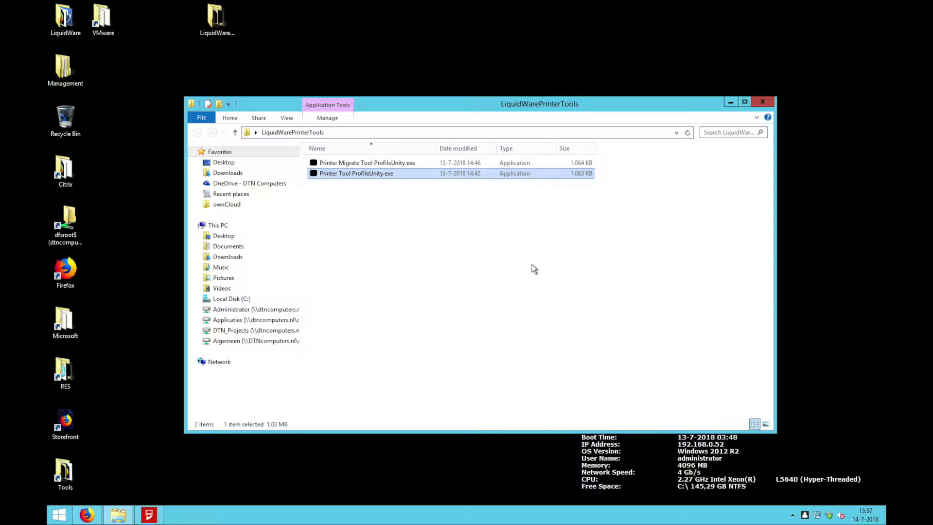
- Bring the ProfileUnity web console in Firefox to the front
left_click(87, 514)
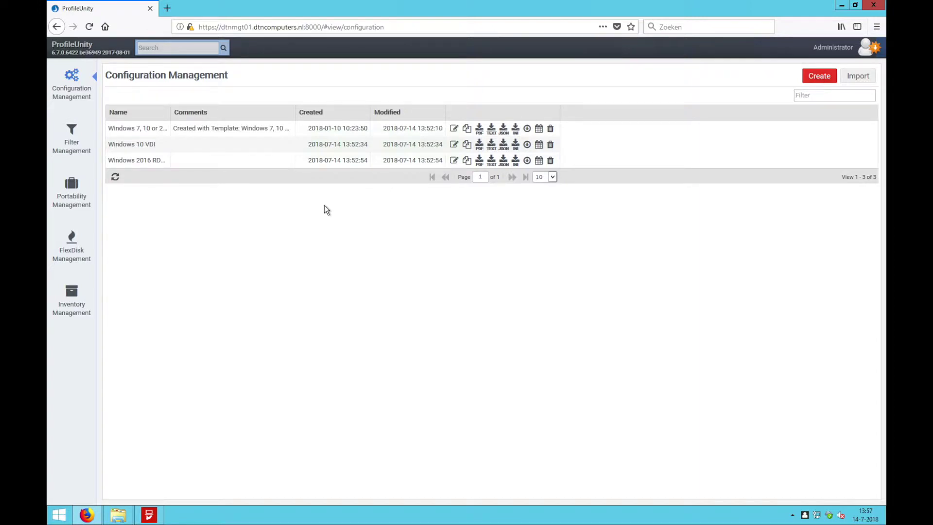
- Open the Printers section of the Windows 7, 10 or 2016 Desktop configuration
double_click(155, 129)
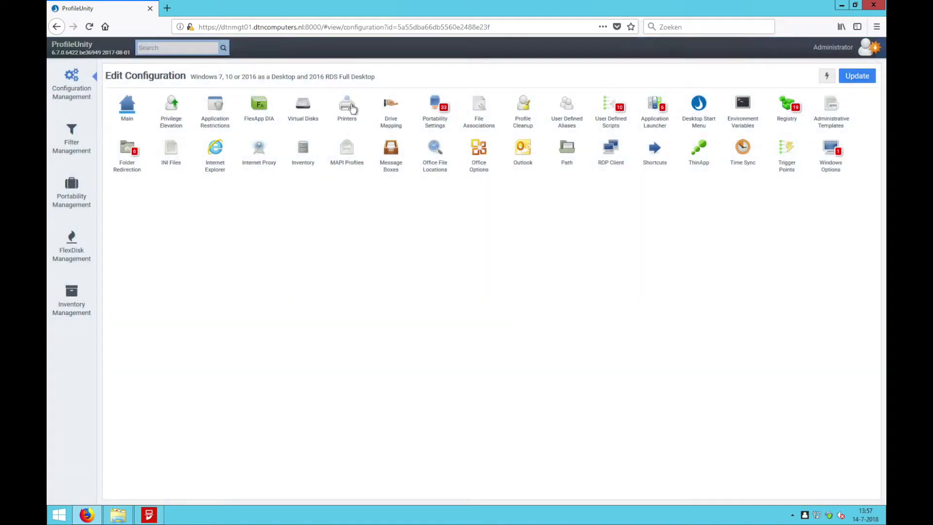
left_click(347, 106)
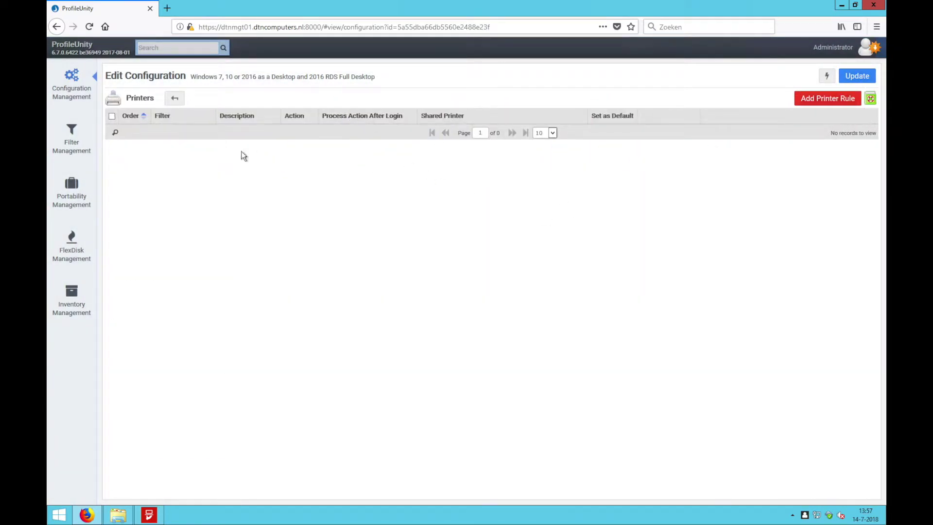
- Start a Manual printer rule, then close the New Printer Setting dialog unsaved
left_click(817, 100)
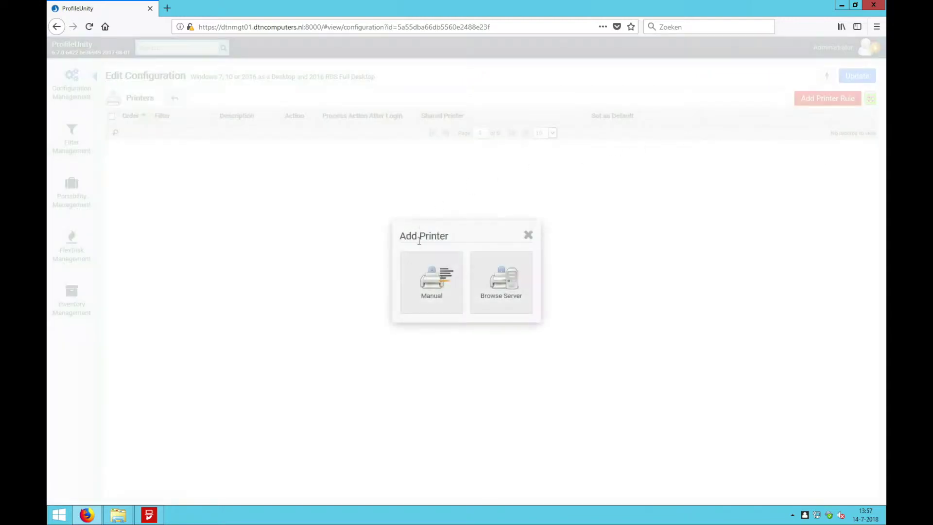
left_click(433, 281)
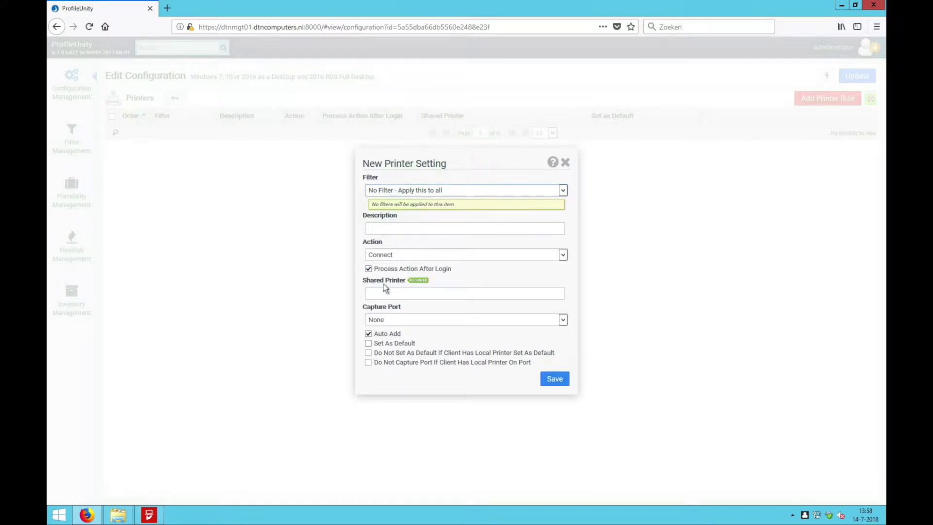
left_click(469, 294)
left_click(568, 163)
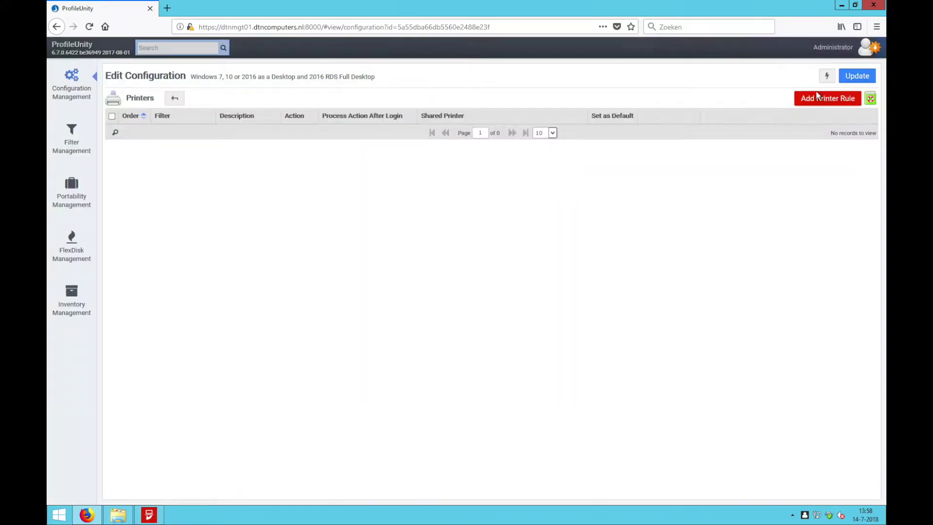
- Try a Browse Server printer rule, close it unsaved, and minimize Firefox
left_click(820, 98)
left_click(514, 272)
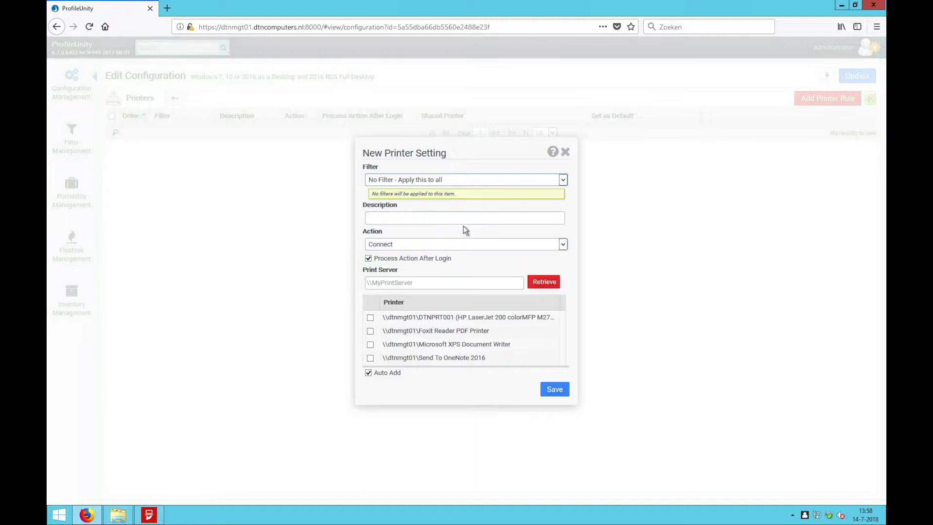
left_click(474, 219)
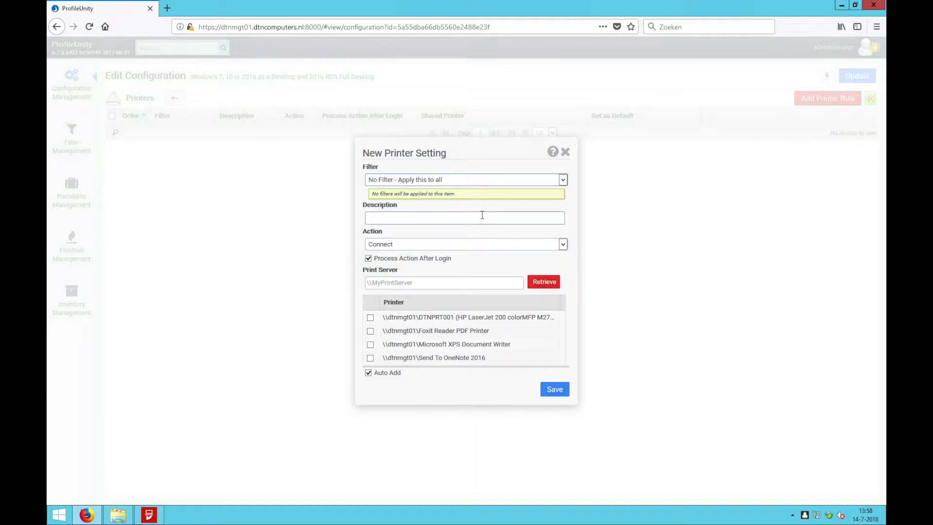
left_click(564, 152)
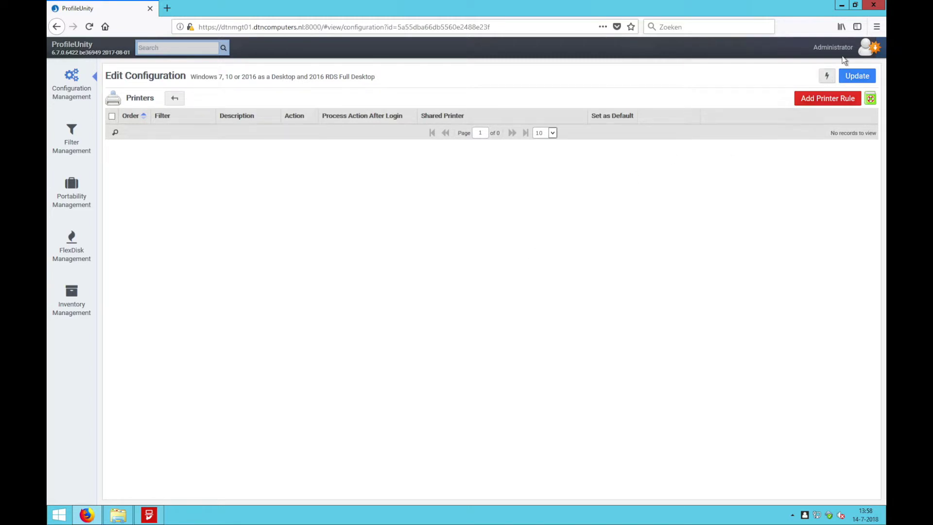
left_click(841, 5)
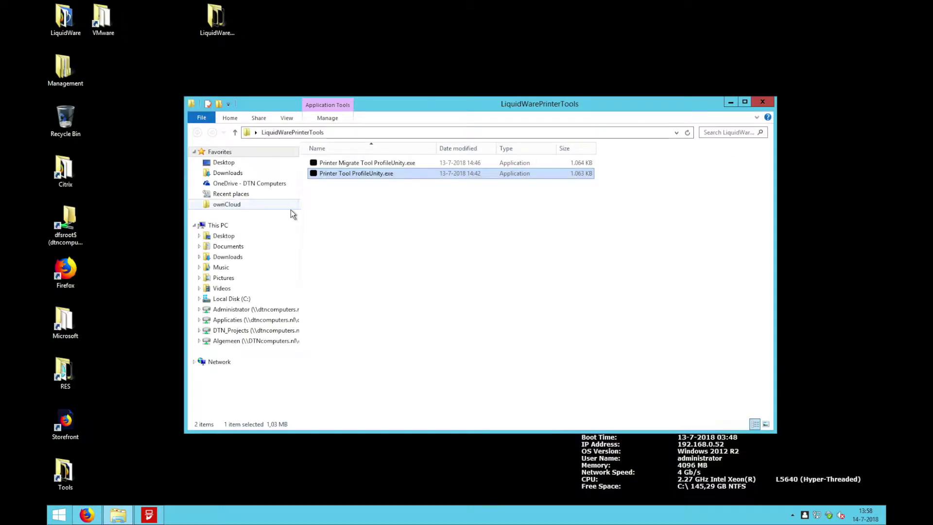
- Move the Explorer window higher and launch Printer Tool ProfileUnity.exe
left_click_drag(432, 103, 444, 68)
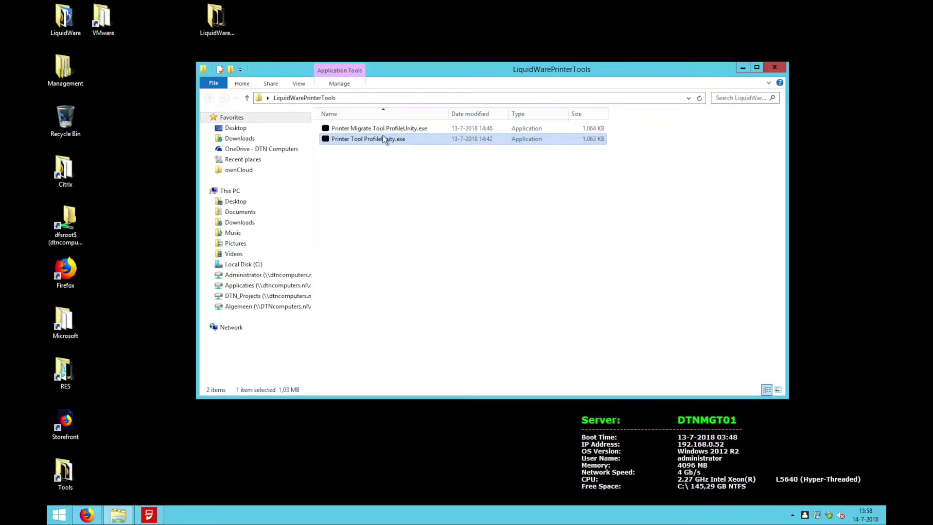
mouse_move(376, 143)
left_click(389, 141)
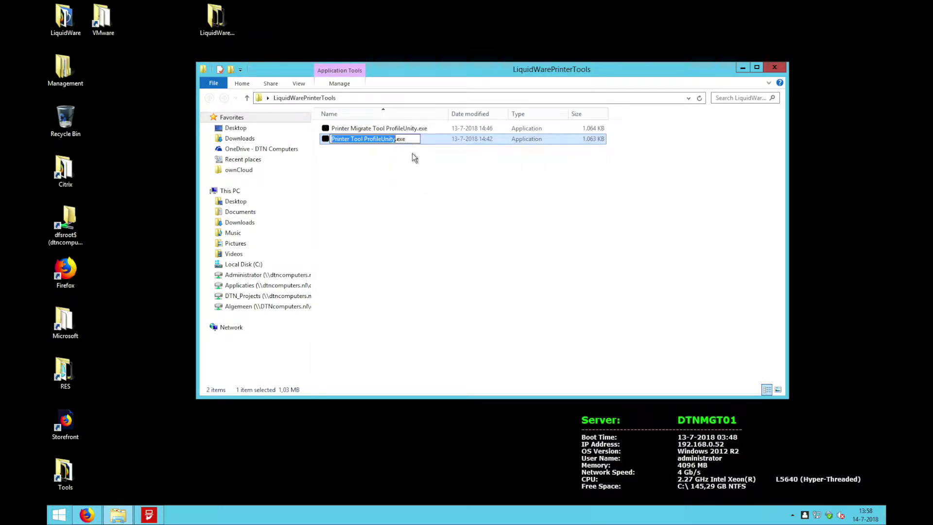
left_click(387, 149)
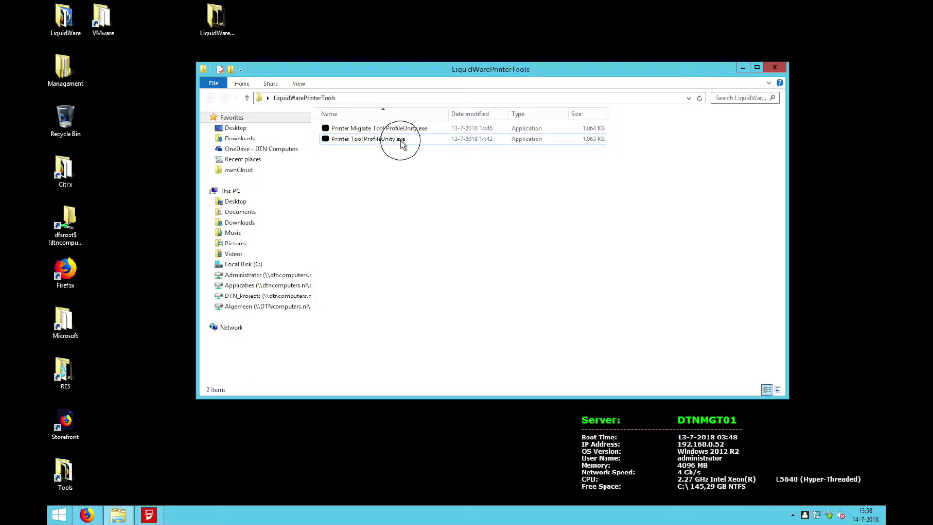
double_click(401, 141)
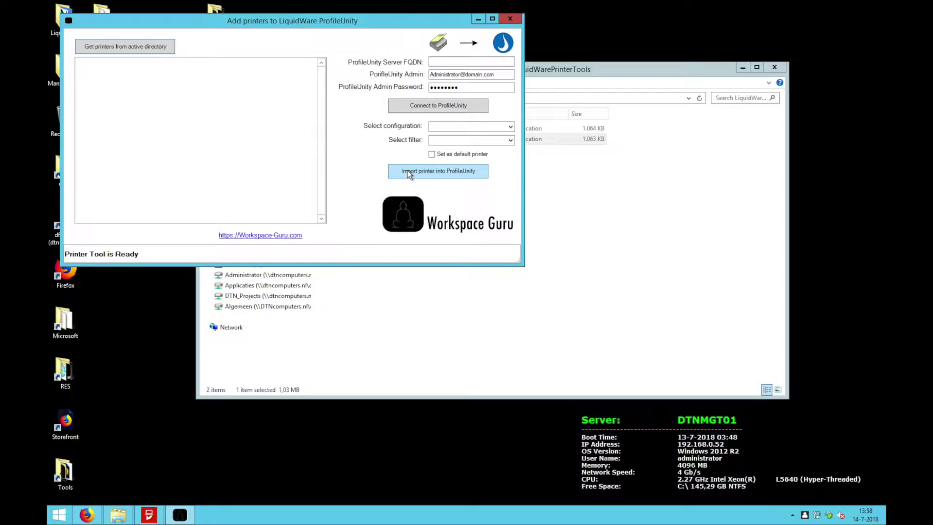
- Load Active Directory printers and tick DTNPRT001 and Foxit Reader PDF Printer
left_click_drag(359, 27, 411, 57)
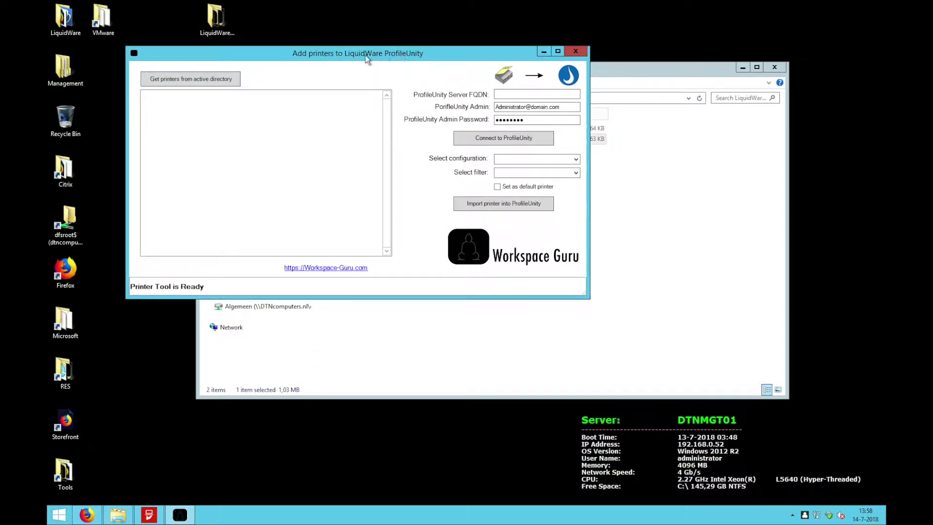
left_click(194, 81)
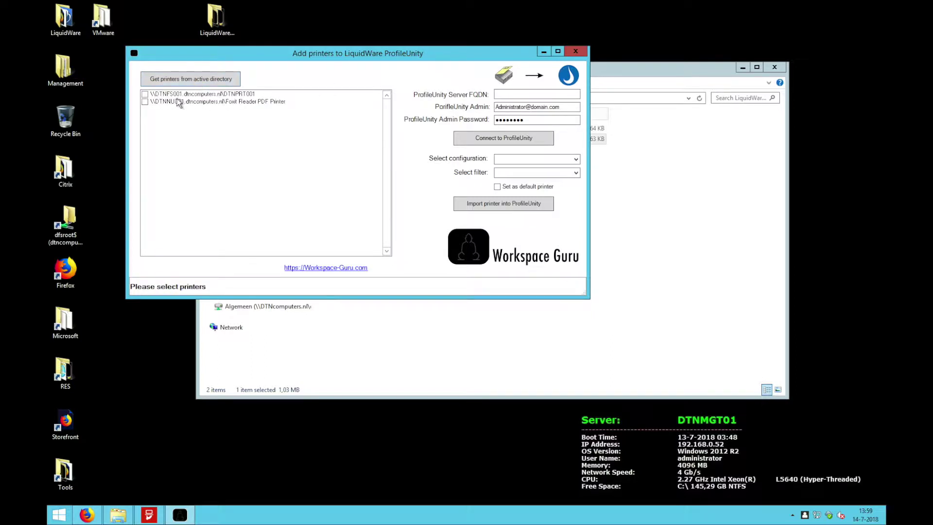
left_click(146, 96)
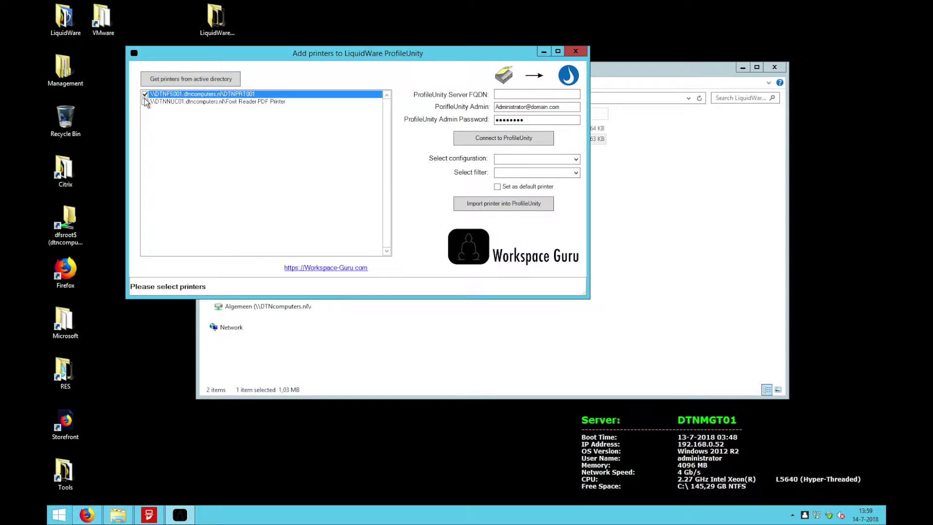
left_click(144, 101)
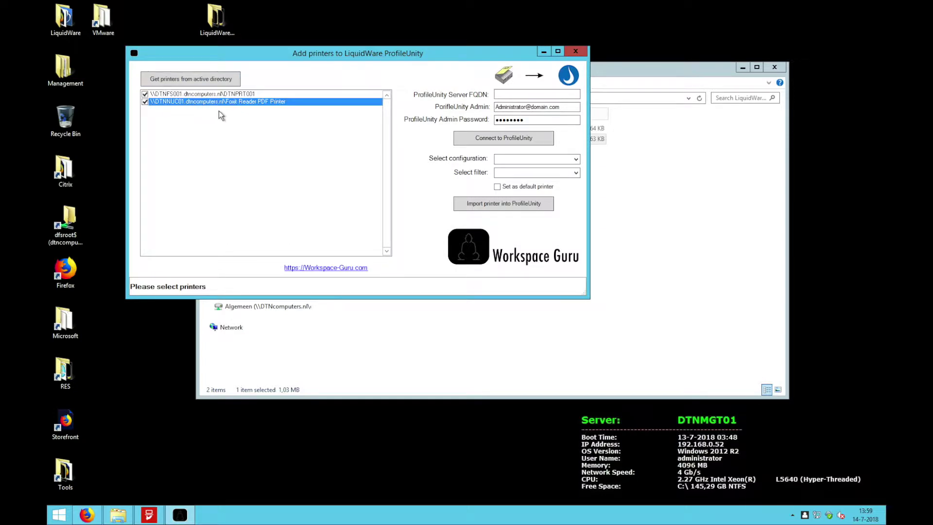
left_click(510, 95)
- Connect to server dtnmgt01.dtncomputers.nl as administrator with the account password
type("dtnmgt01.dtncomputers.nl")
key("Tab")
type("ad")
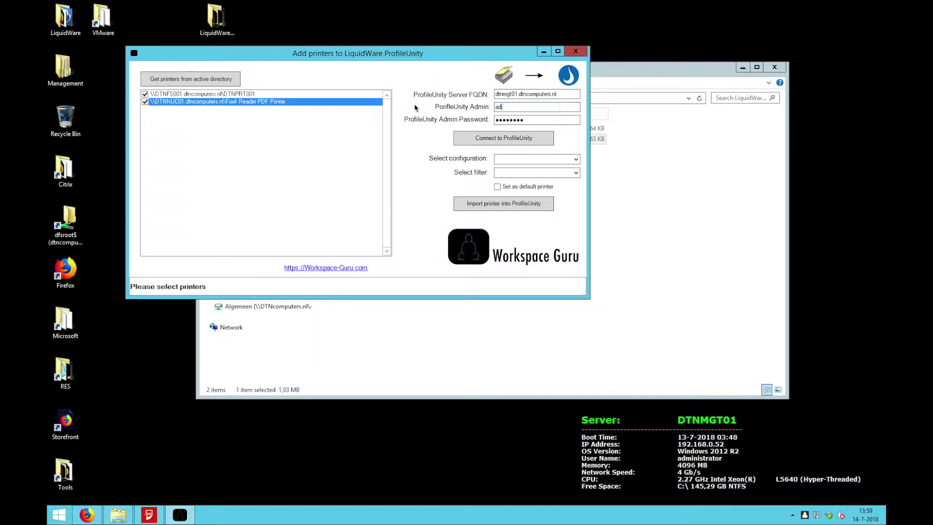
type("ministrator")
key("Tab")
type("Password")
left_click(492, 139)
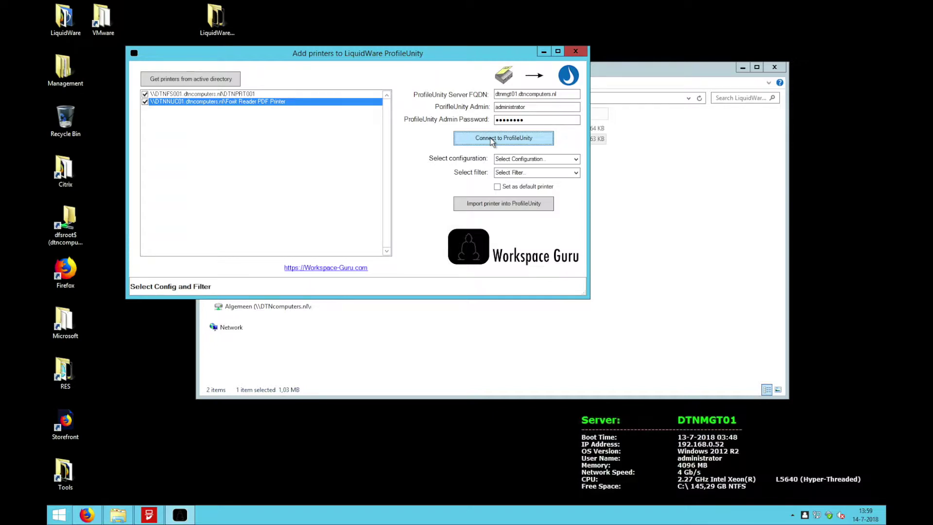
left_click(575, 160)
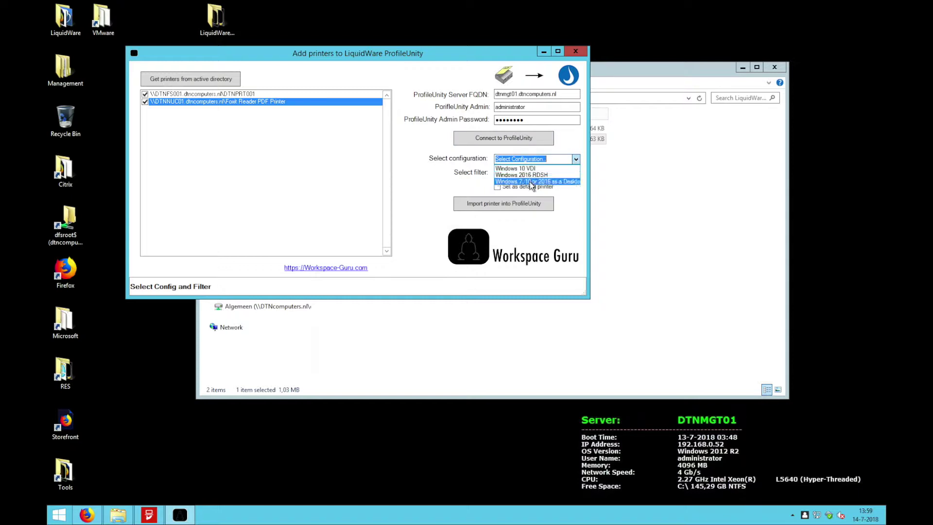
- Import both printers into the Windows 7, 10 or 2016 configuration with filter Group=SEC_DTN
left_click(531, 181)
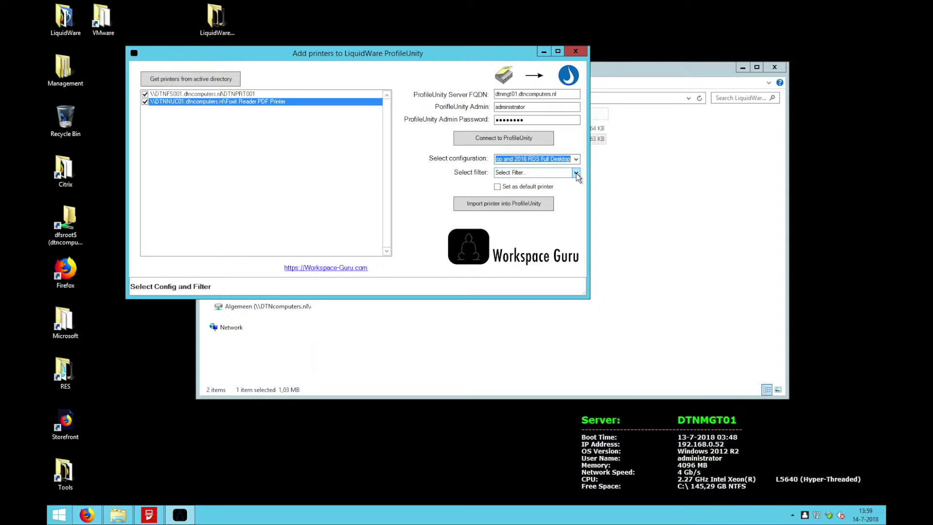
left_click(576, 173)
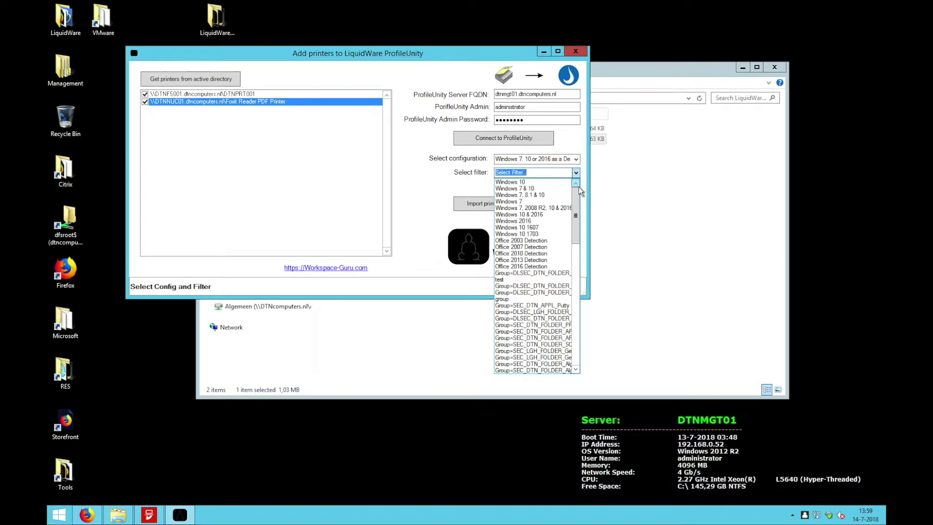
left_click(578, 203)
left_click_drag(578, 203, 576, 228)
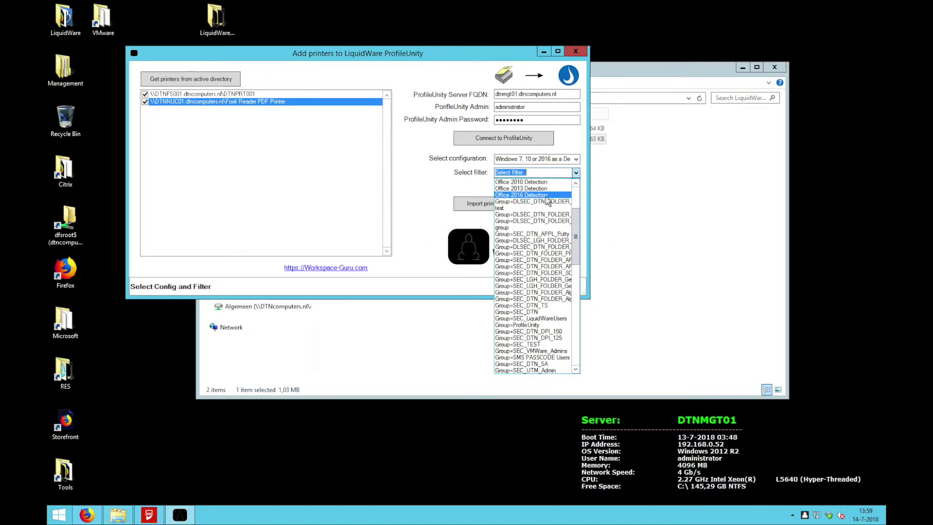
left_click_drag(575, 248, 575, 255)
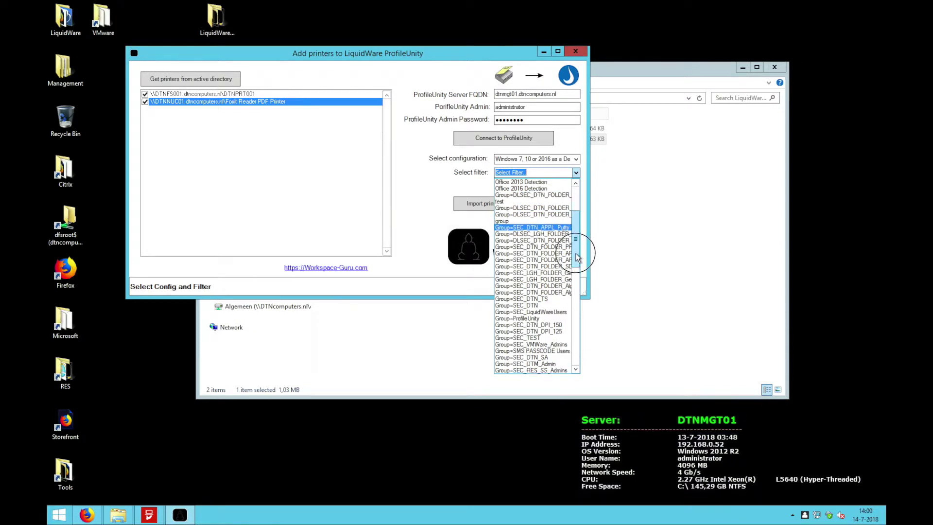
left_click(535, 299)
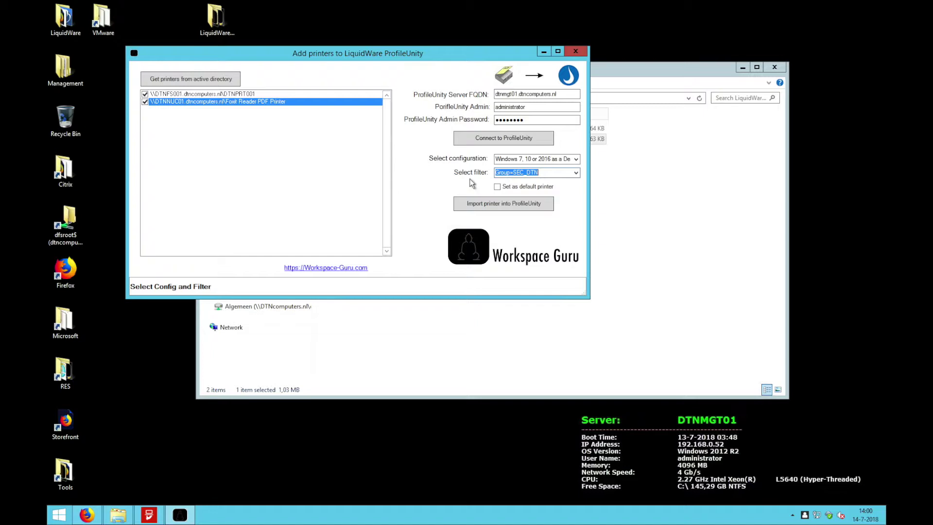
left_click(518, 205)
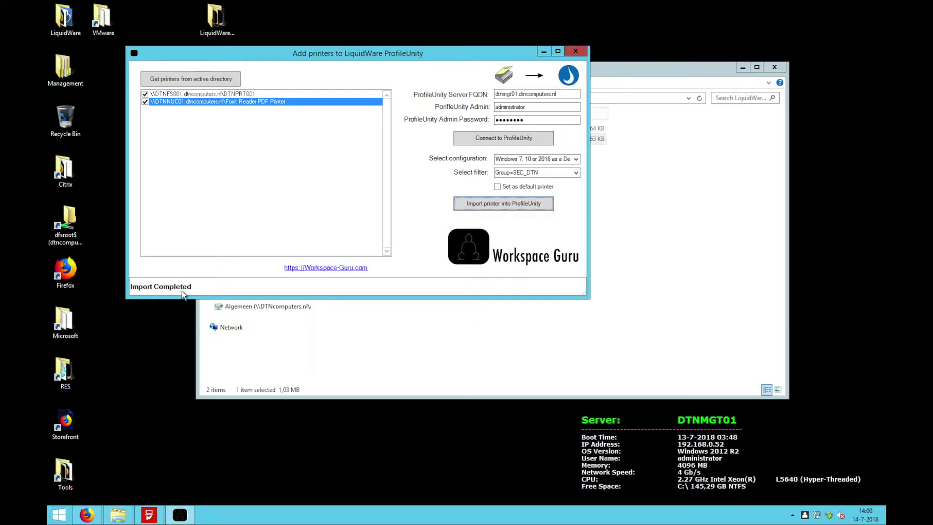
- Verify the configuration's Printers list shows both Group=SEC_DTN printers, then minimize Firefox
left_click(146, 454)
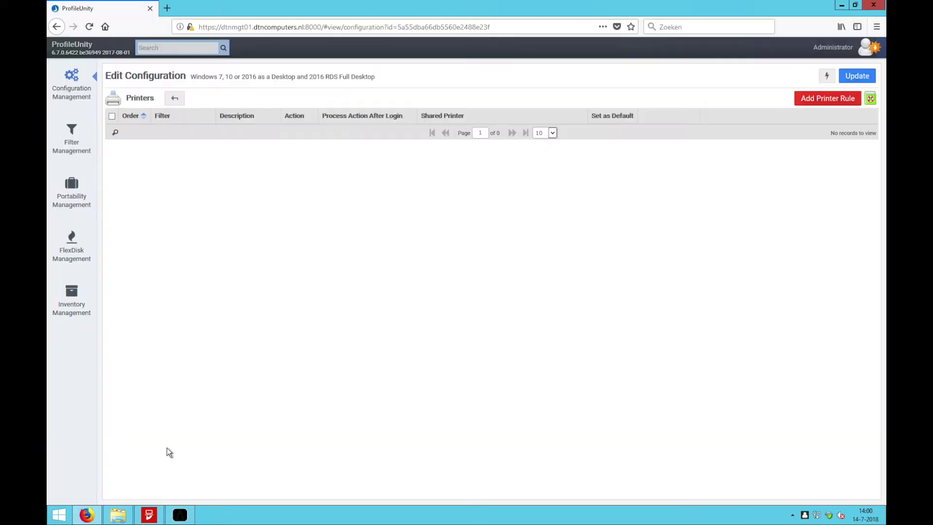
left_click(68, 78)
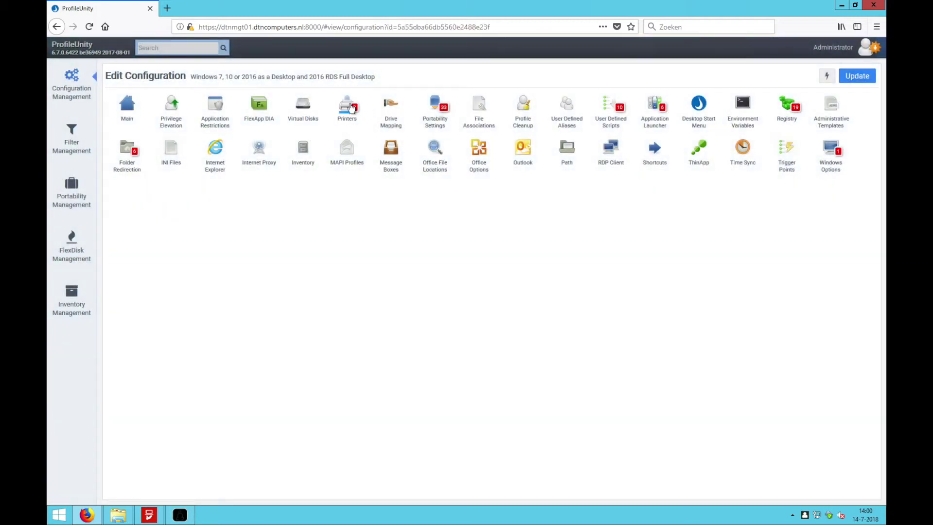
left_click(347, 107)
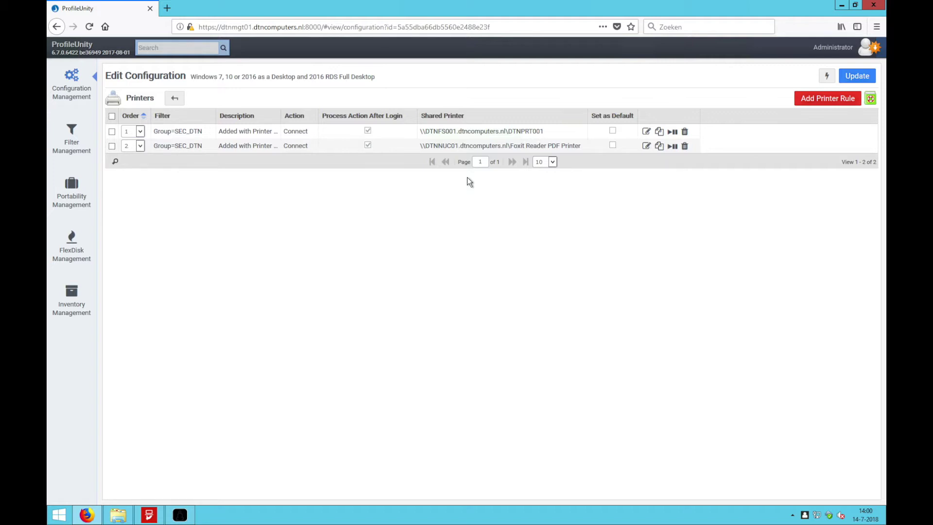
left_click(840, 6)
- Minimize Firefox and close the Active Directory Add printers dialog
left_click(841, 6)
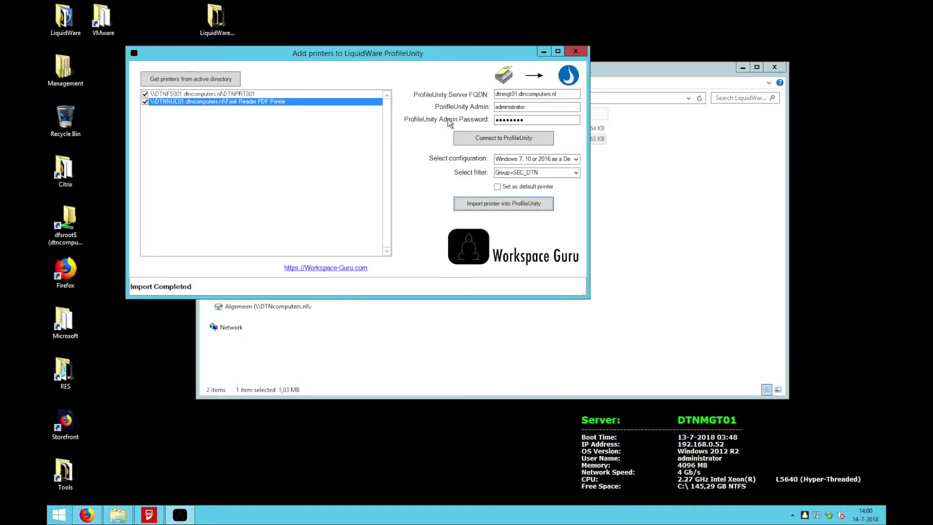
left_click_drag(468, 51, 480, 65)
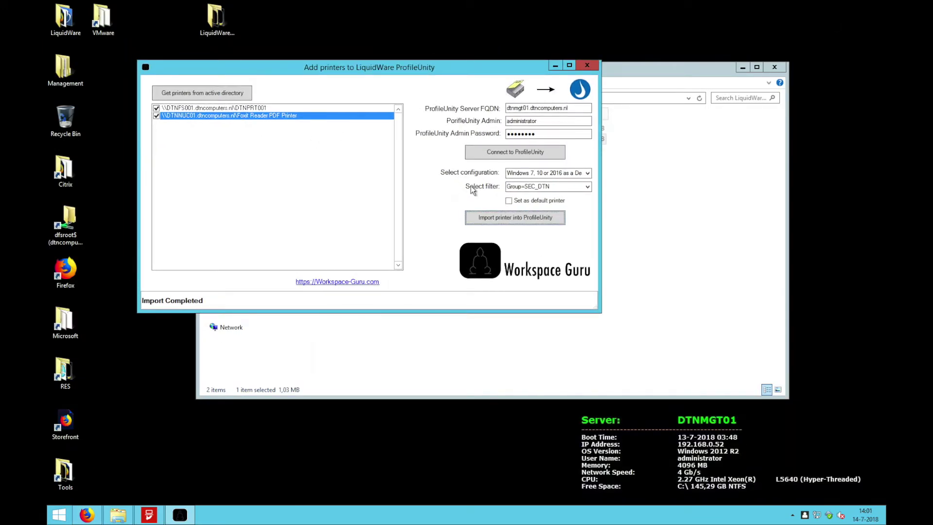
left_click(589, 66)
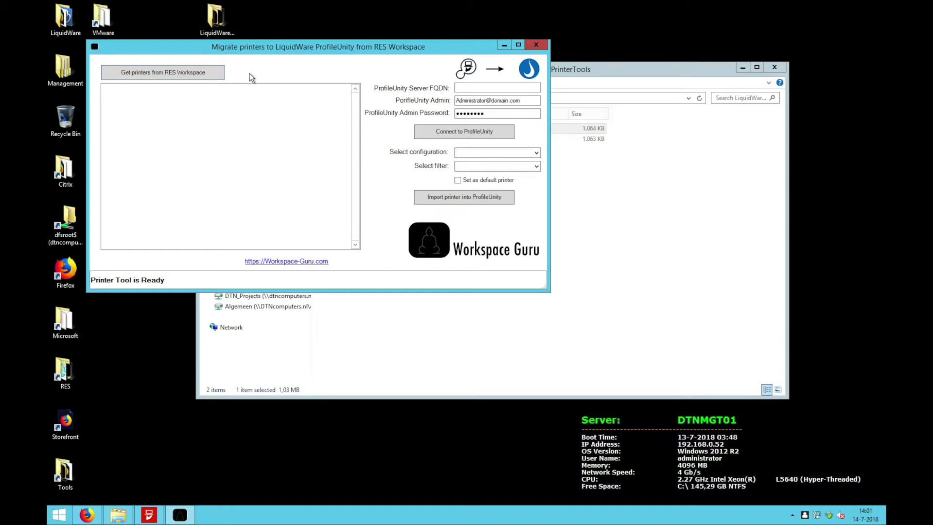
- Load the three RES Workspace printers from dtnfs001 and tick dtnprt01
left_click(183, 75)
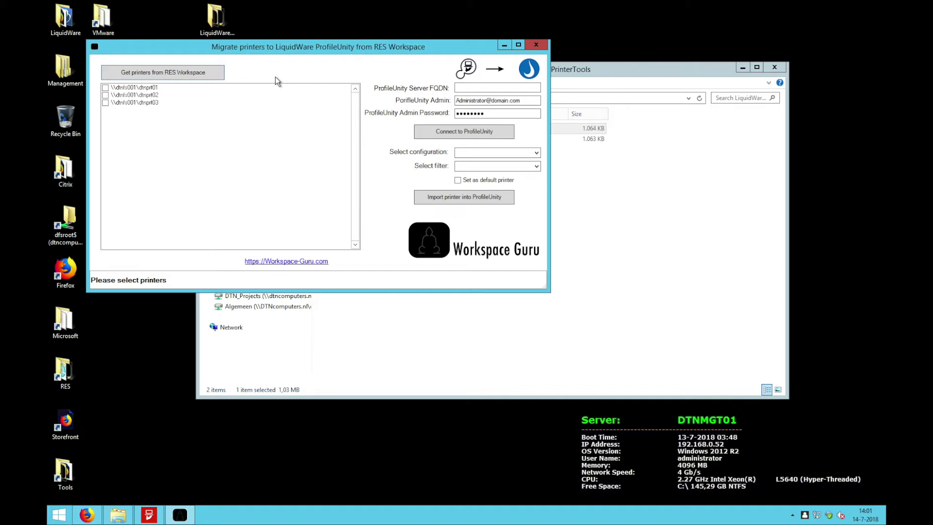
left_click(109, 88)
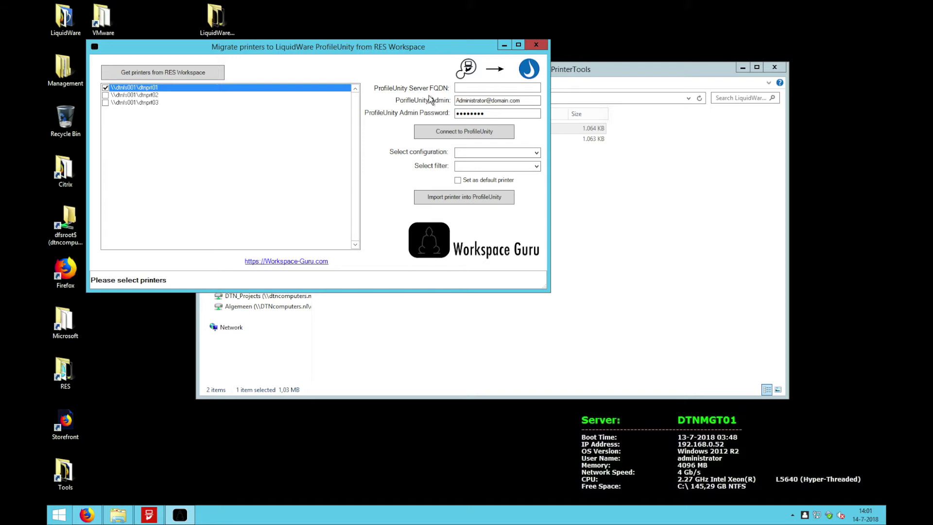
- Connect the Printer Tool to ProfileUnity server dtnmgt01.dtncomputers.nl using the administrator account and its password
left_click(476, 89)
type("dtnmgt01.dtncomputers.nl")
key("Tab")
type("administrator")
key("Tab")
type("Password")
left_click(473, 133)
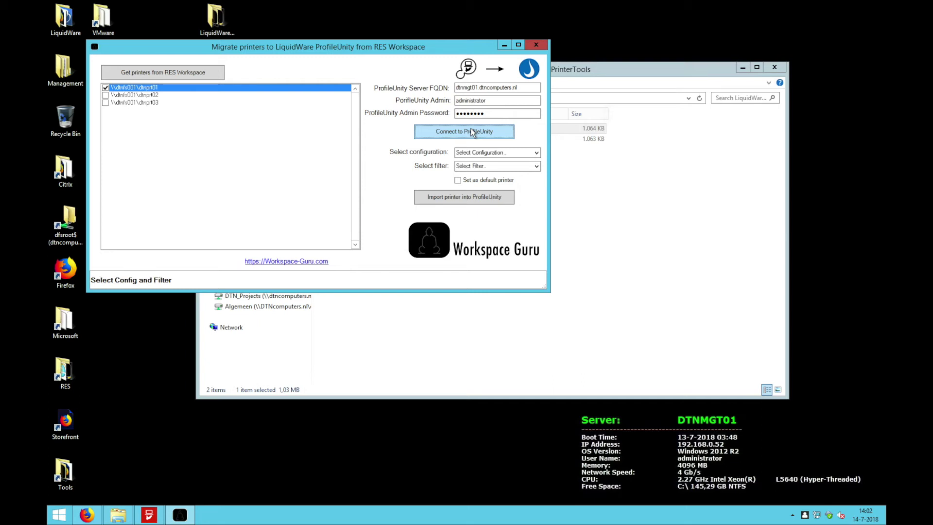
left_click(536, 152)
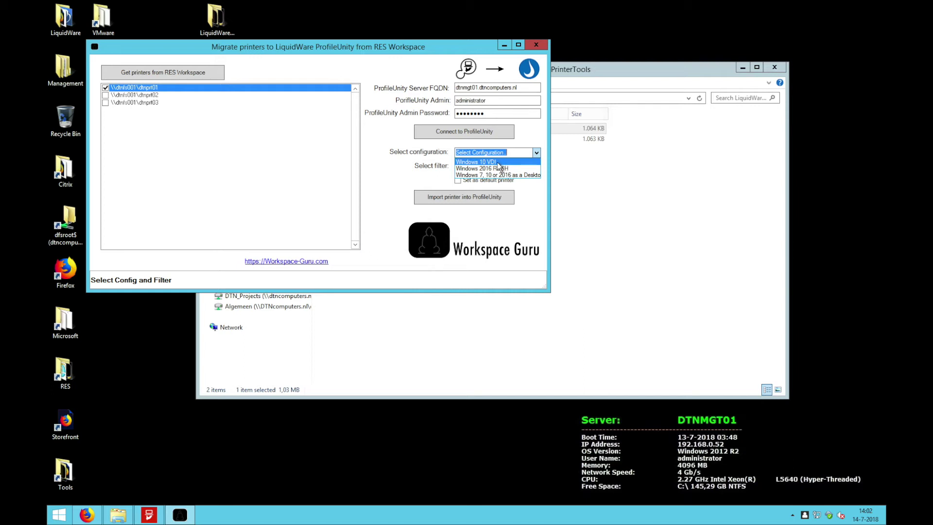
- Import dtnprt01 as the default printer into Windows 10 VDI with the Windows 10 filter
left_click(498, 163)
left_click(536, 167)
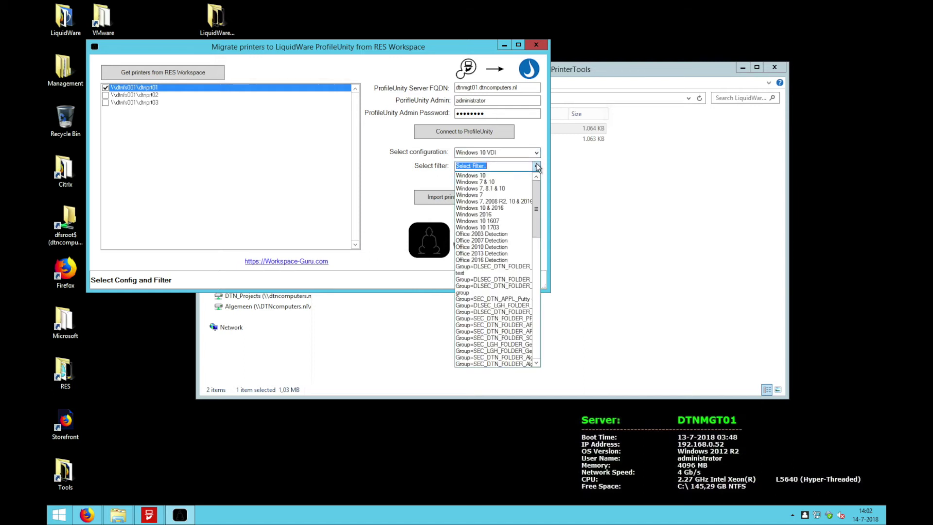
left_click(491, 176)
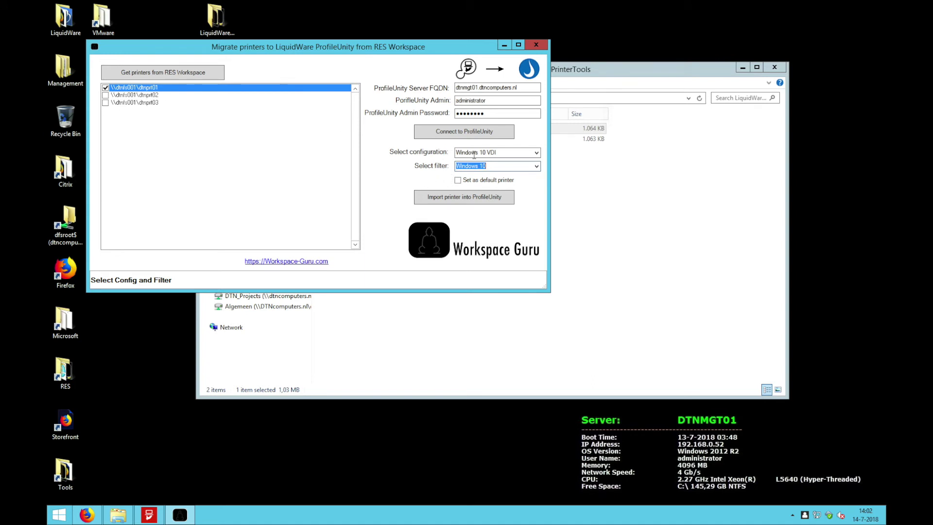
left_click(460, 182)
left_click(476, 200)
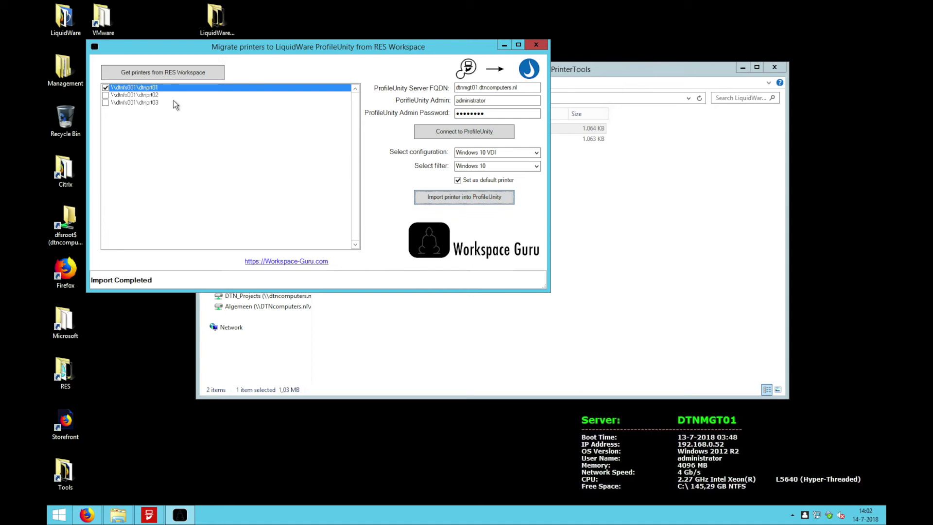
left_click(109, 96)
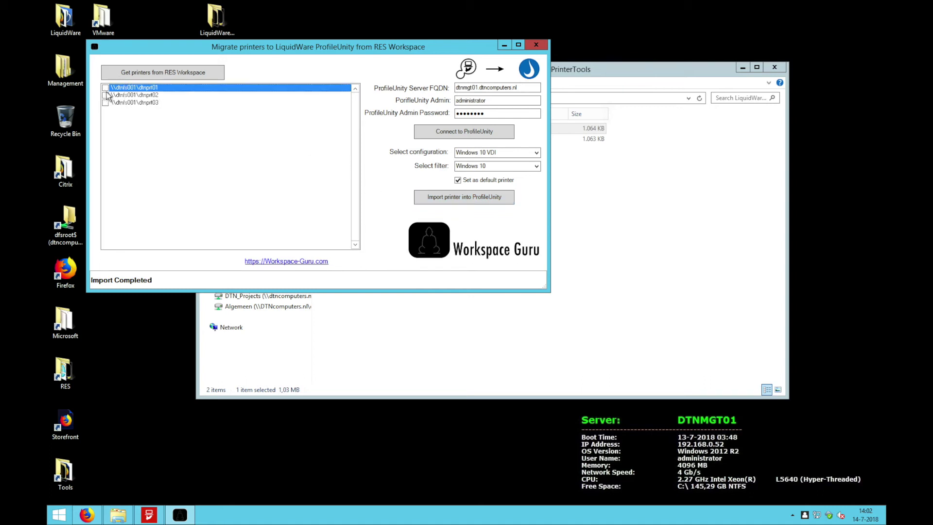
- Import dtnprt02 and dtnprt03 as non-default printers into Windows 10 VDI with the same filter
left_click(107, 95)
left_click(107, 102)
left_click(105, 96)
left_click(106, 96)
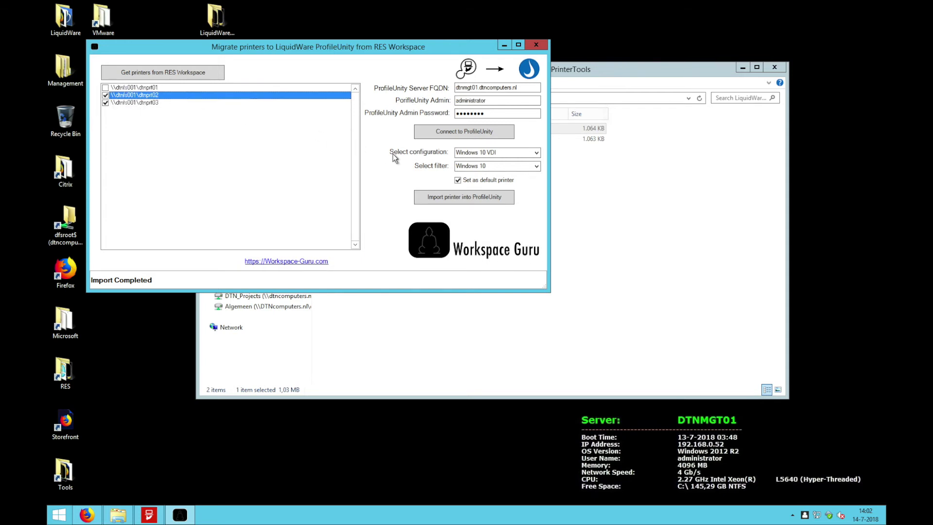
left_click(459, 180)
left_click(475, 195)
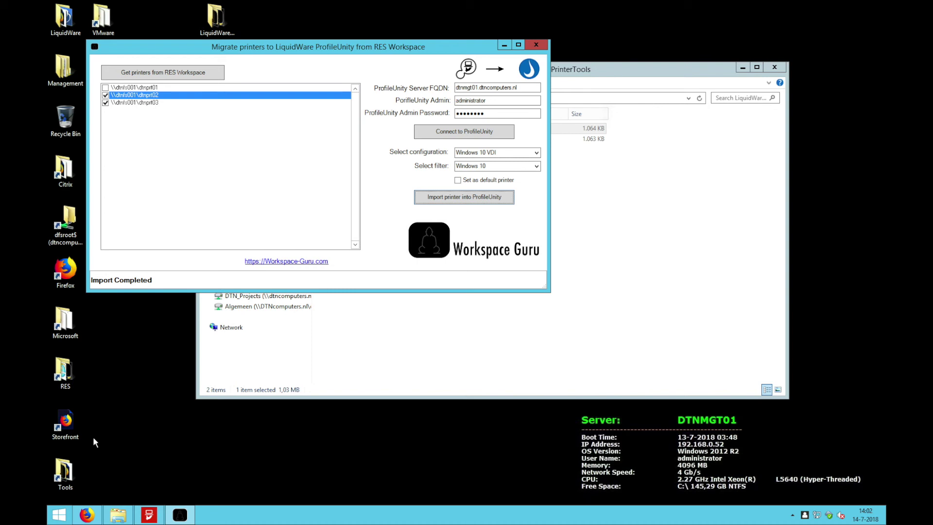
left_click(95, 516)
- Verify Windows 10 VDI's Printers list shows the three RES printers, dtnprt01 default, then close Firefox
left_click(82, 86)
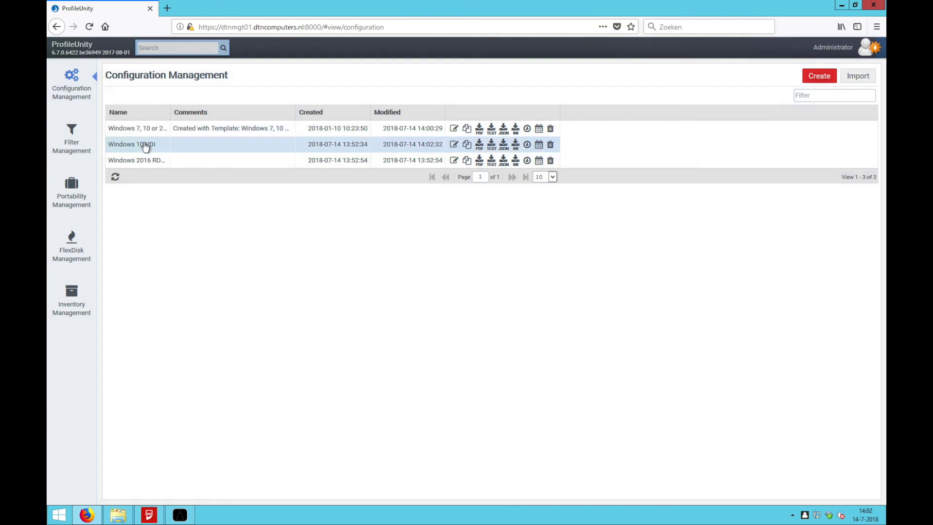
left_click(146, 145)
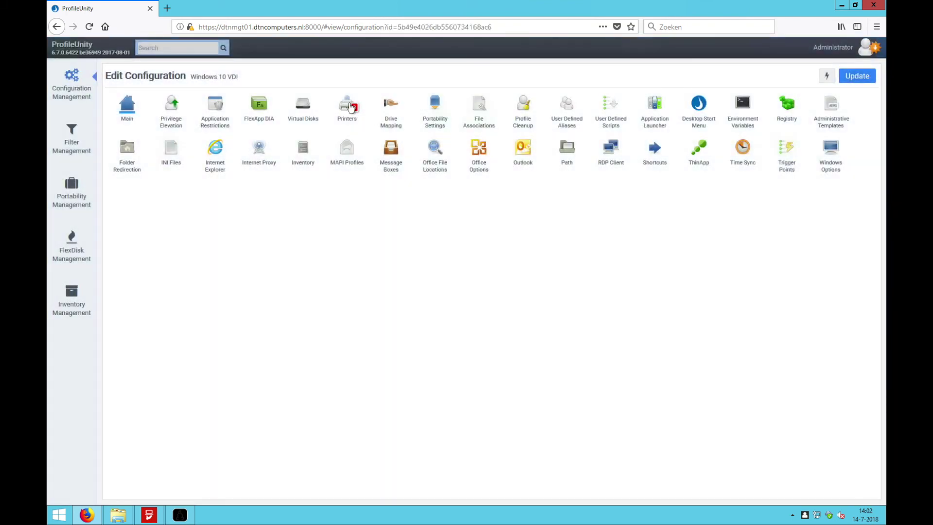
left_click(351, 107)
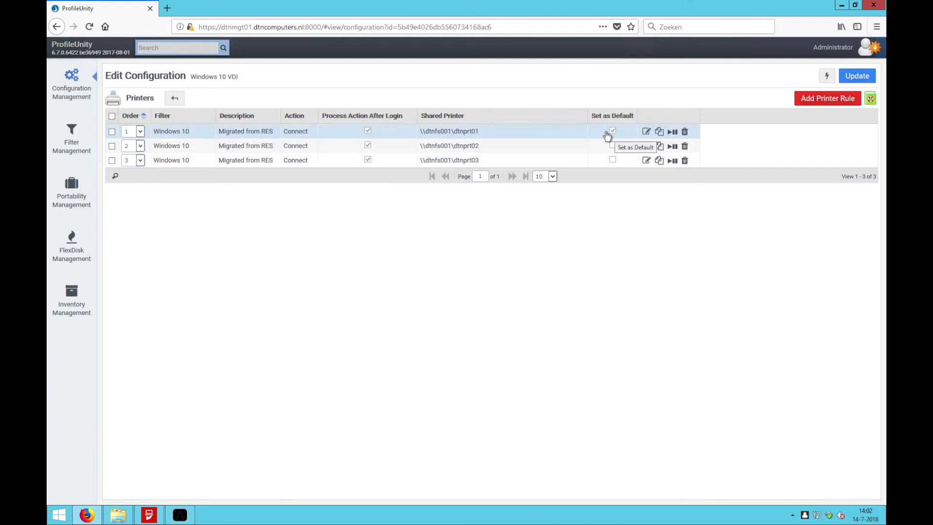
left_click(883, 4)
left_click(461, 57)
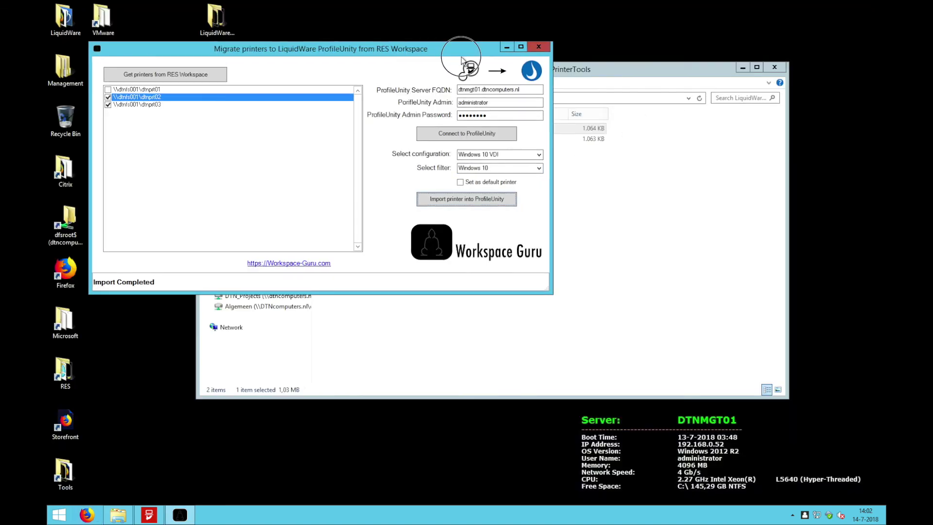